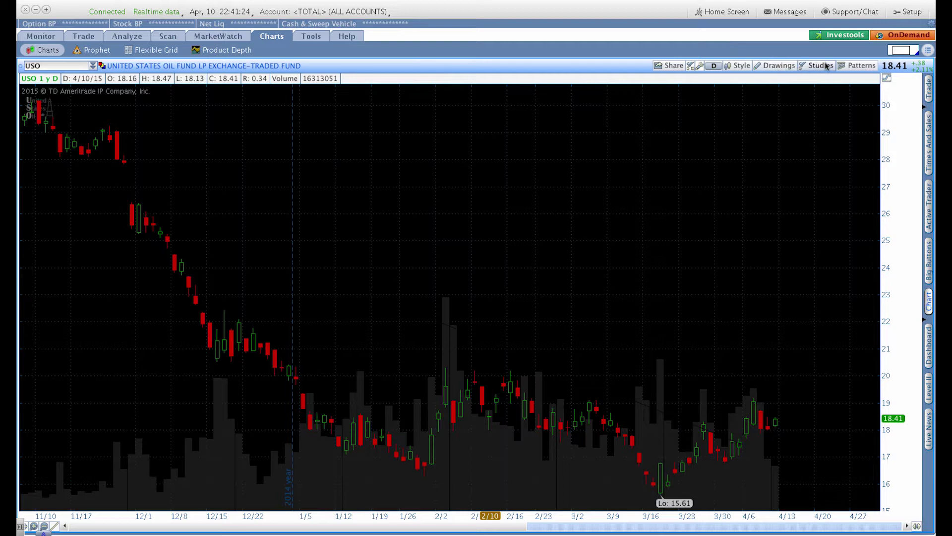
Reset the USO chart style to the chart default and confirm the reset
{"action": "left_click", "coordinate": [739, 66]}
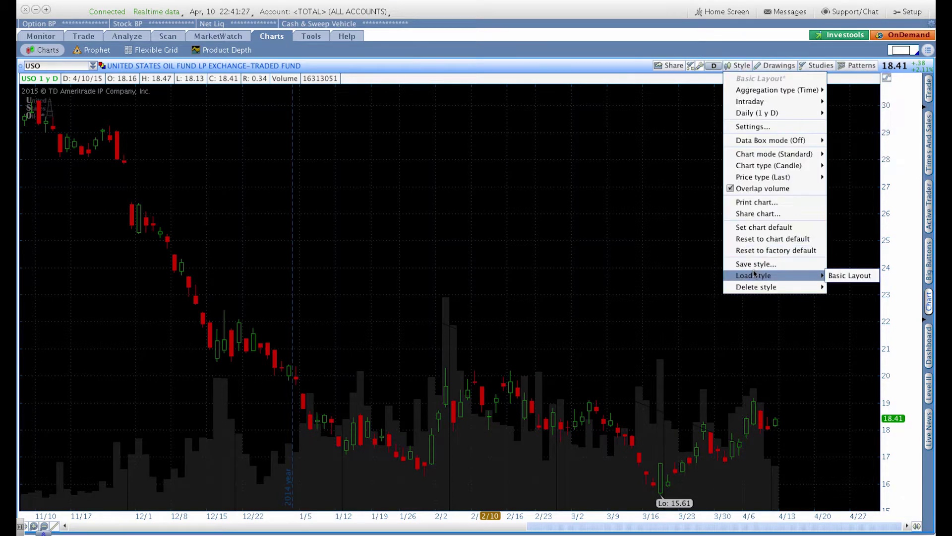
{"action": "left_click", "coordinate": [773, 239]}
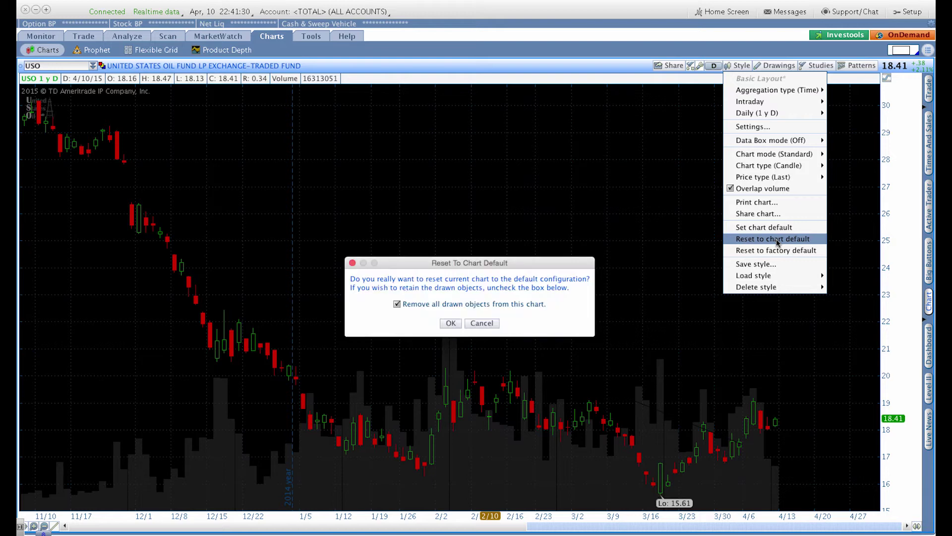
{"action": "left_click", "coordinate": [452, 322]}
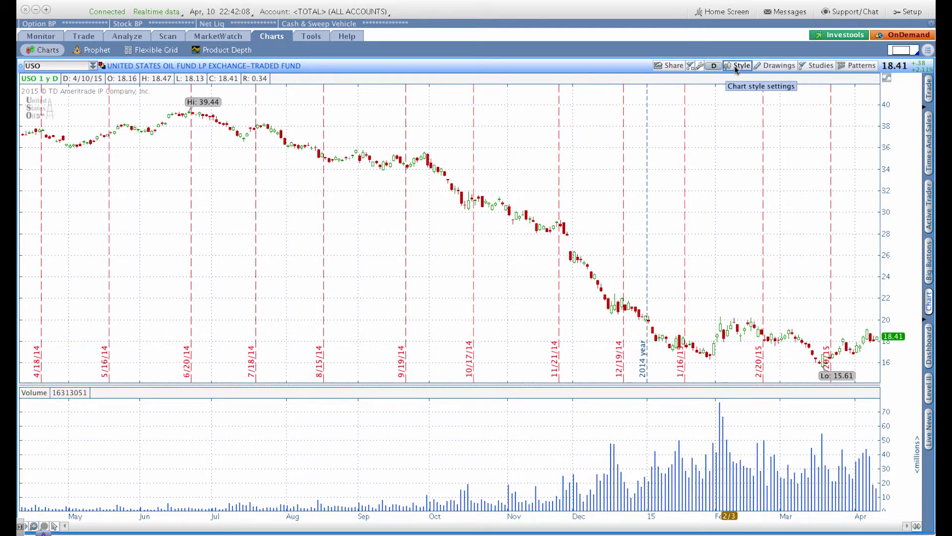
In chart settings, overlay volume on price and hide the expiration Friday lines
{"action": "left_click", "coordinate": [736, 66]}
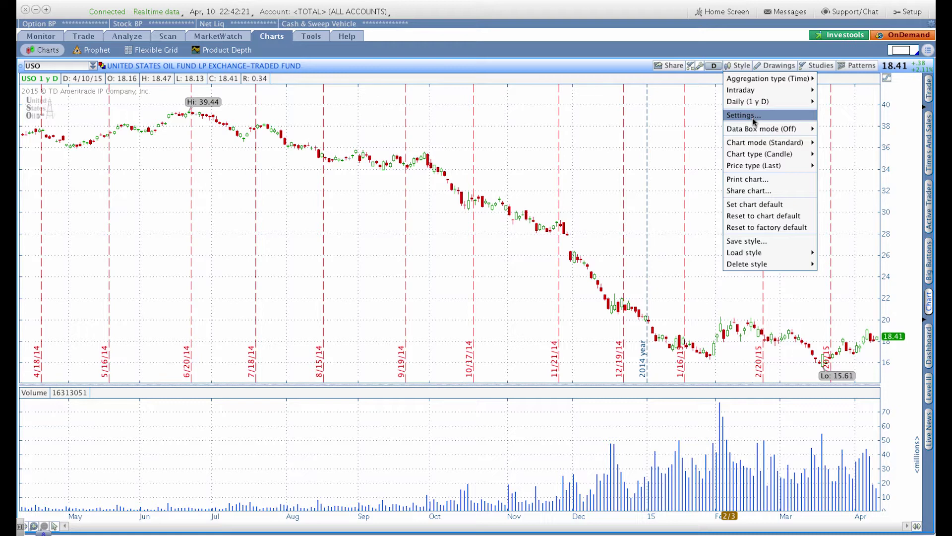
{"action": "left_click", "coordinate": [742, 115]}
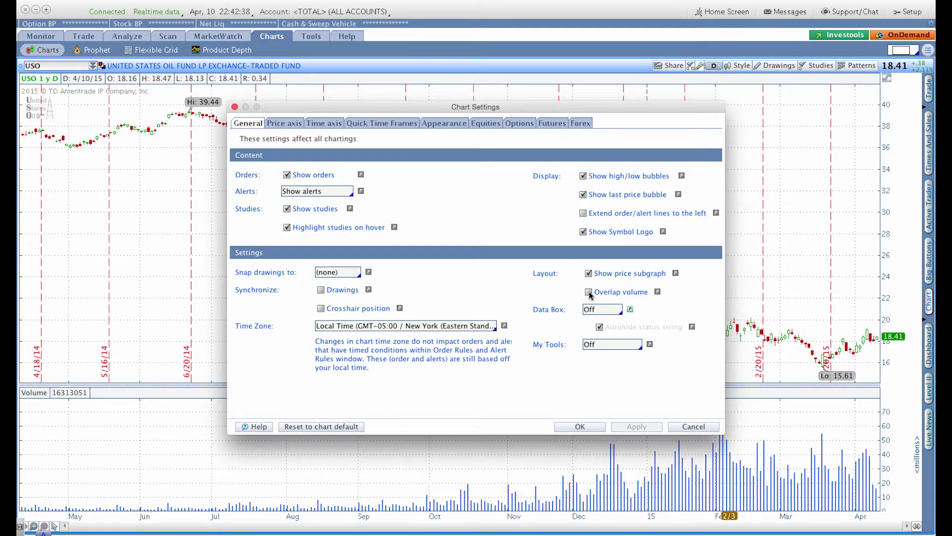
{"action": "left_click", "coordinate": [589, 292]}
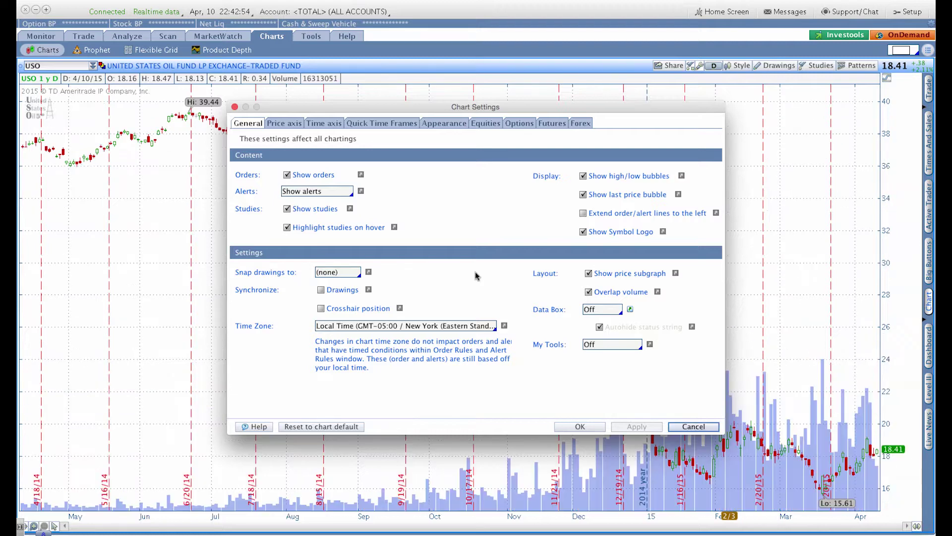
{"action": "left_click_drag", "start_coordinate": [341, 108], "coordinate": [414, 100]}
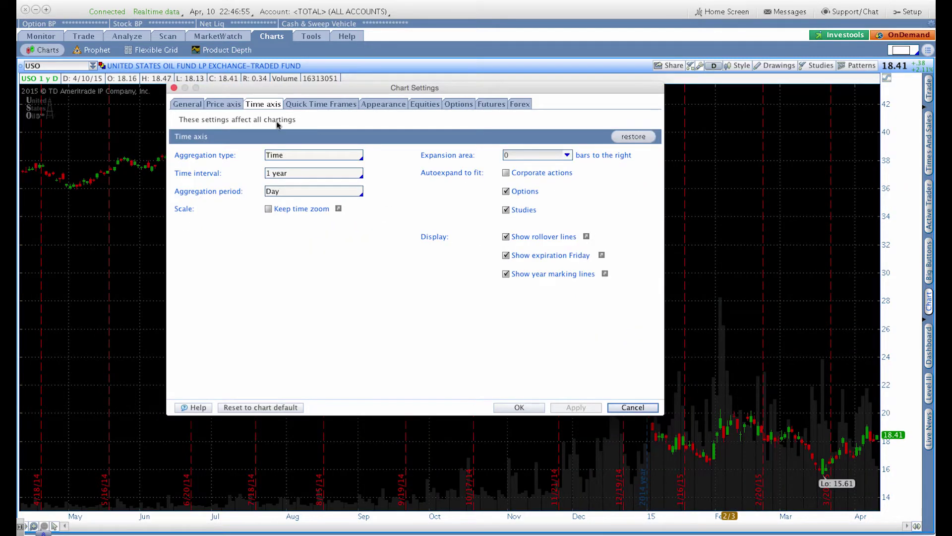
{"action": "left_click", "coordinate": [506, 255]}
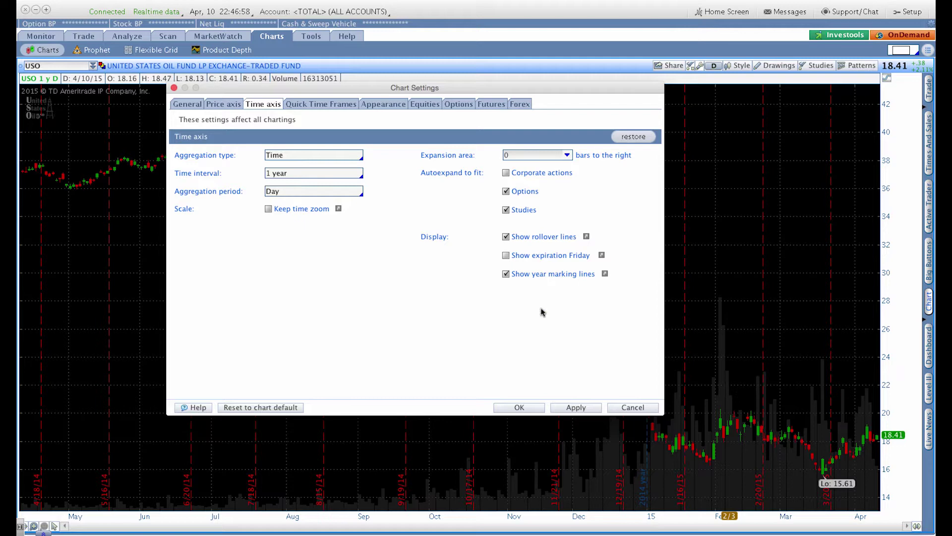
{"action": "left_click", "coordinate": [576, 407]}
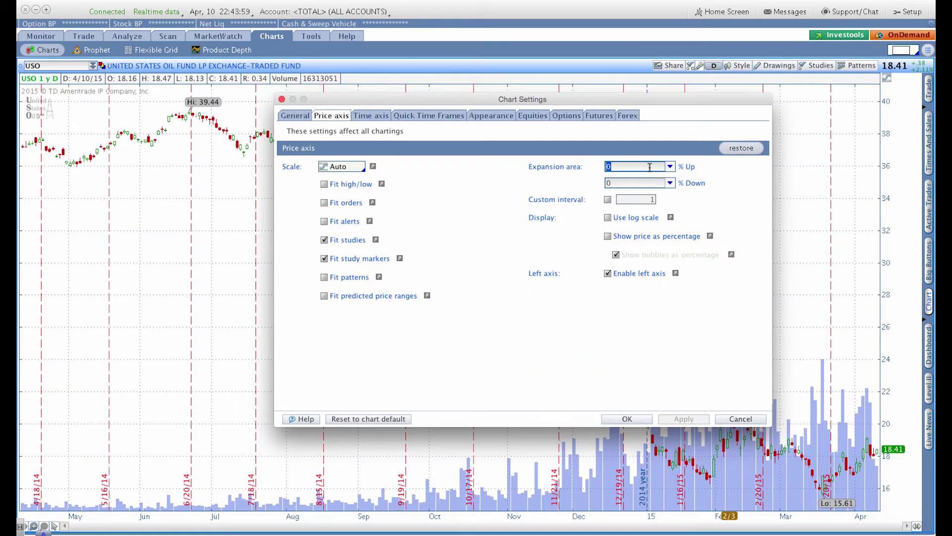
{"action": "type", "text": "1"}
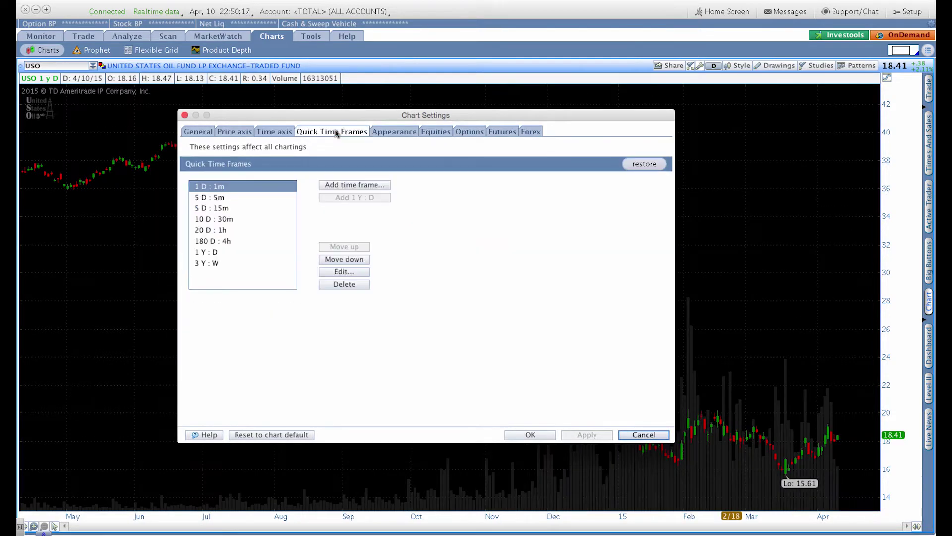
Start a new quick time frame using Time aggregation
{"action": "left_click", "coordinate": [354, 185]}
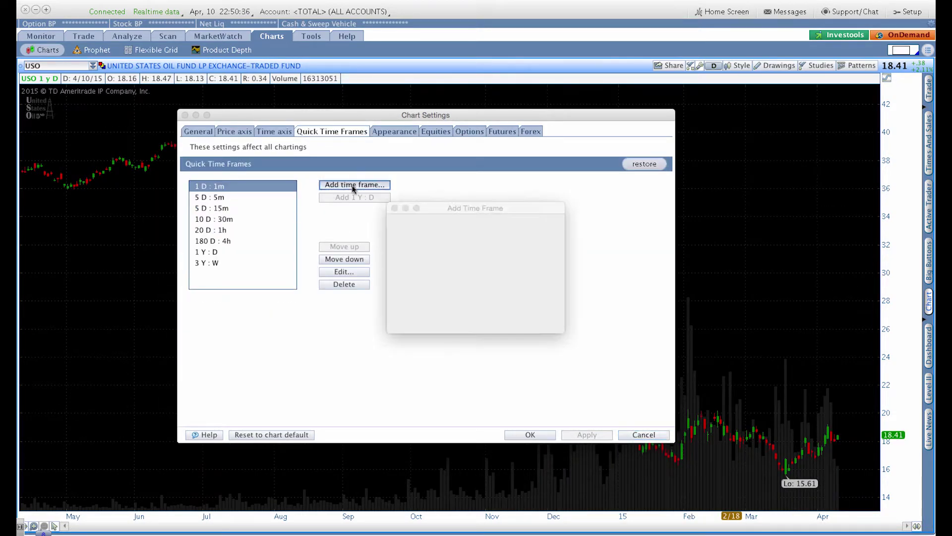
{"action": "left_click", "coordinate": [539, 231]}
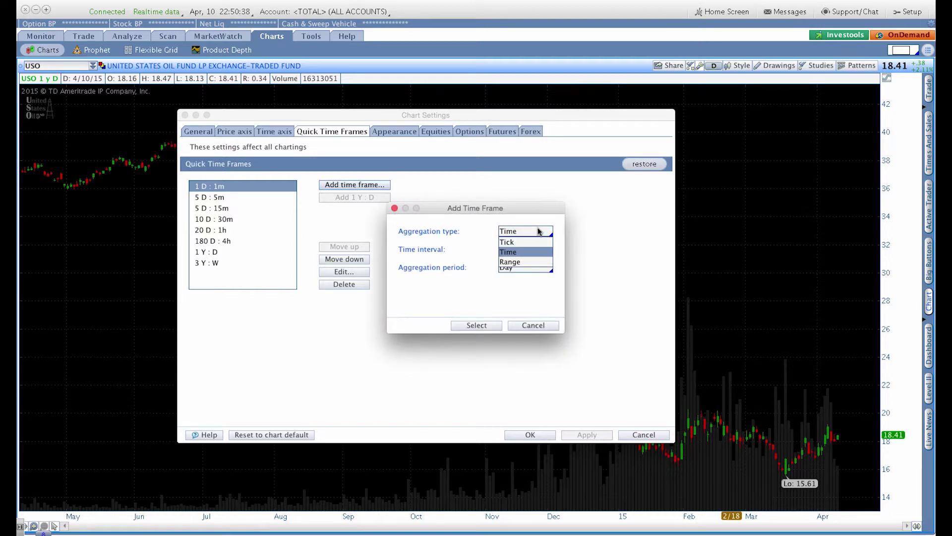
{"action": "left_click", "coordinate": [526, 253]}
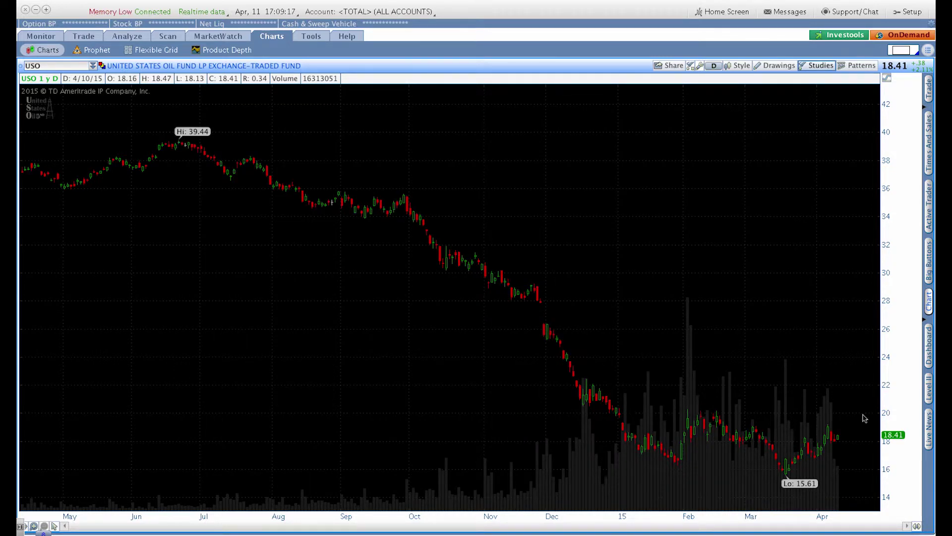
Add SimpleMovingAvg studies with lengths 100, 20 and 50 to the USO chart
{"action": "left_click", "coordinate": [814, 69]}
{"action": "mouse_move", "coordinate": [815, 82]}
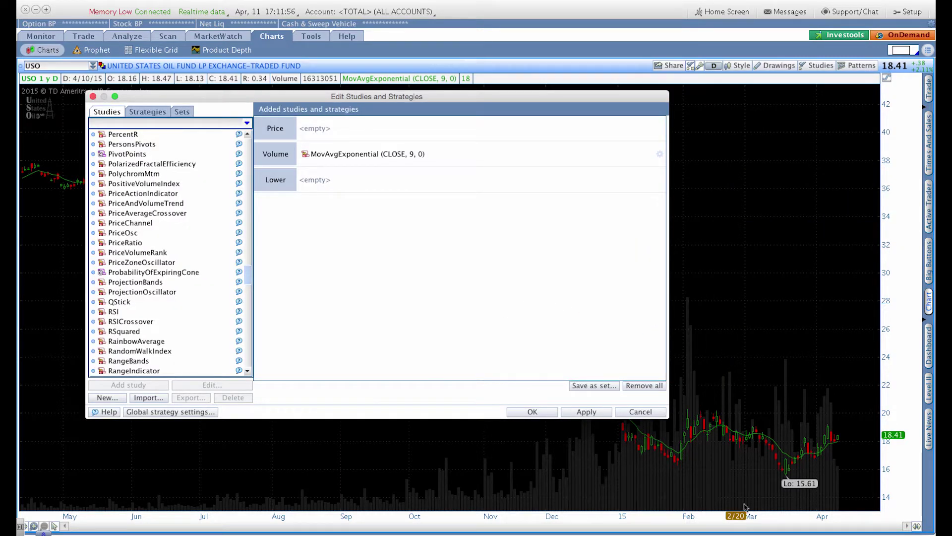
{"action": "scroll", "coordinate": [223, 275], "scroll_direction": "down", "scroll_amount": 2}
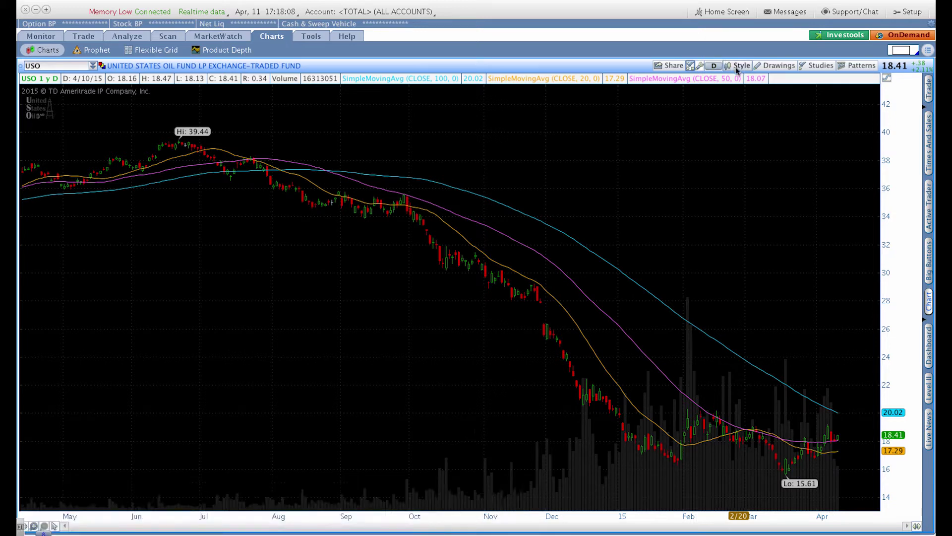
{"action": "left_click", "coordinate": [742, 66]}
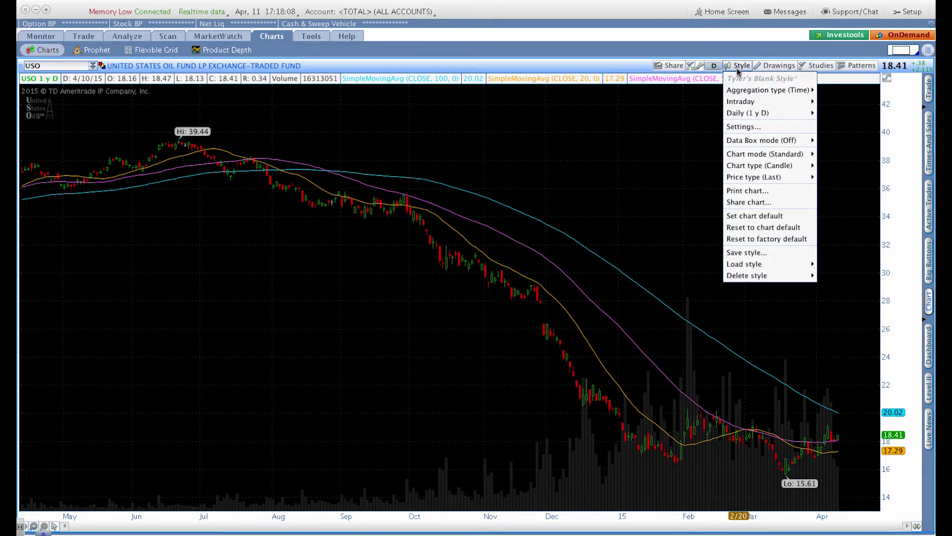
Save the current style including patterns and study set, and bring up DIA's studies editor
{"action": "left_click", "coordinate": [772, 252]}
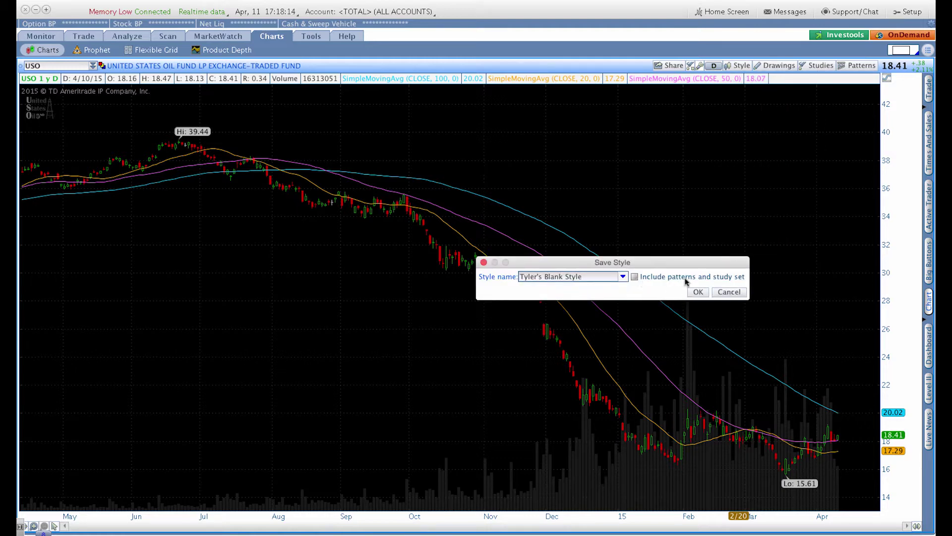
{"action": "left_click", "coordinate": [634, 277]}
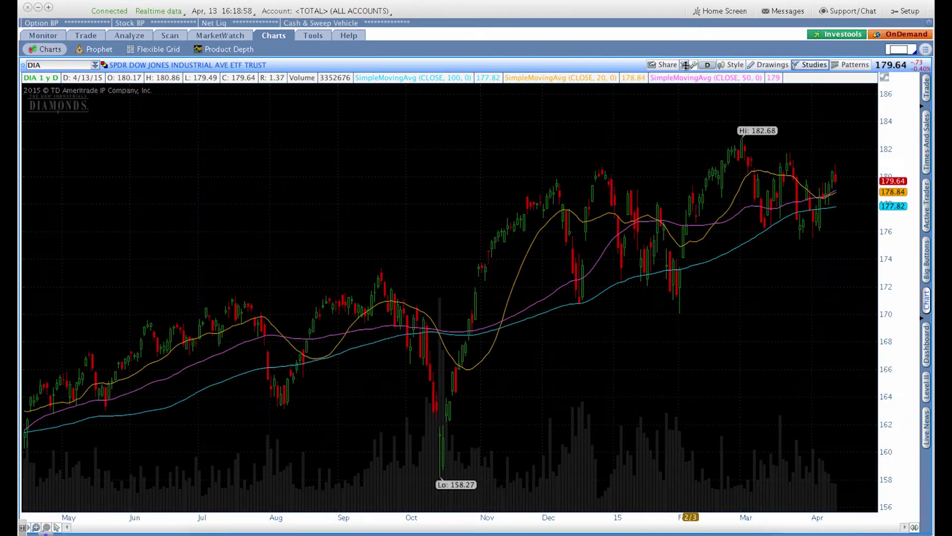
{"action": "left_click", "coordinate": [814, 65]}
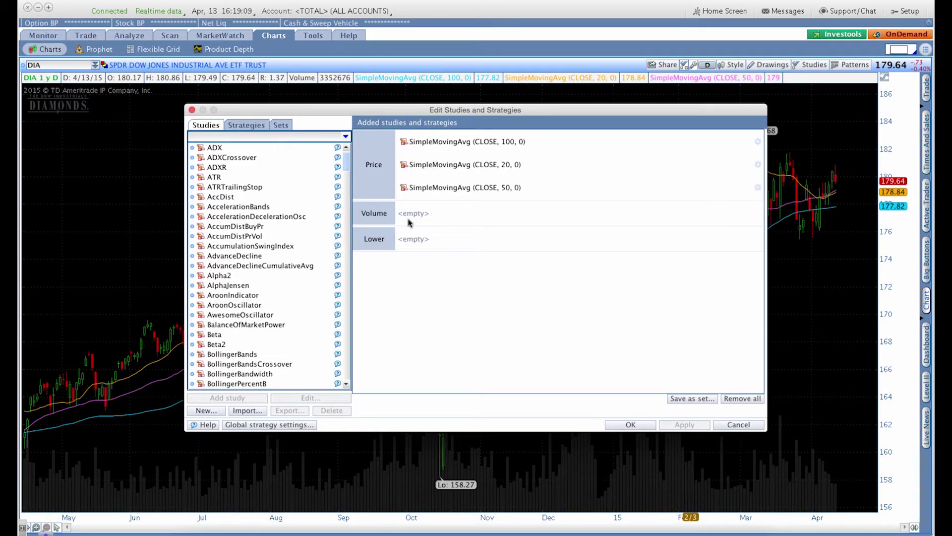
Search 'stoch' and set up StochasticFull (80, 20, 10, 10) in a lower pane
{"action": "left_click", "coordinate": [268, 136]}
{"action": "type", "text": "stoc"}
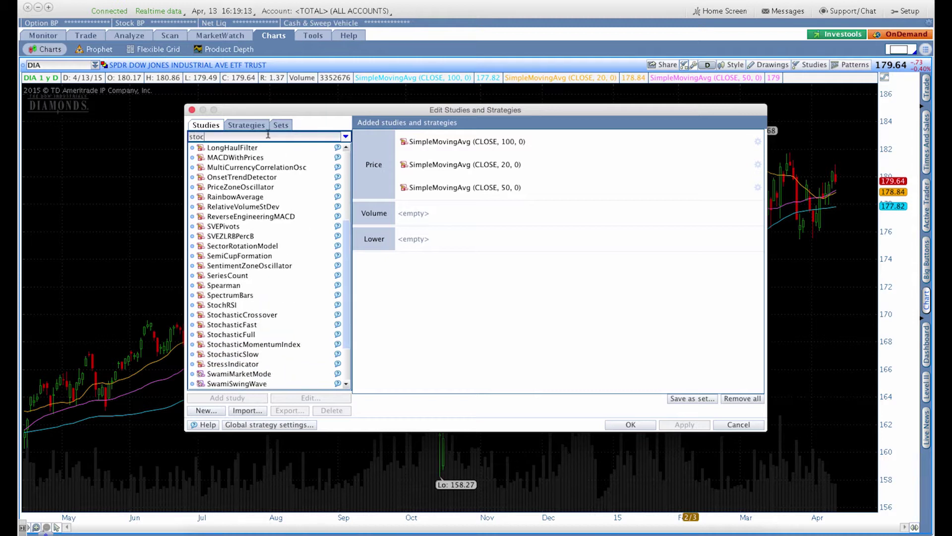
{"action": "type", "text": "h"}
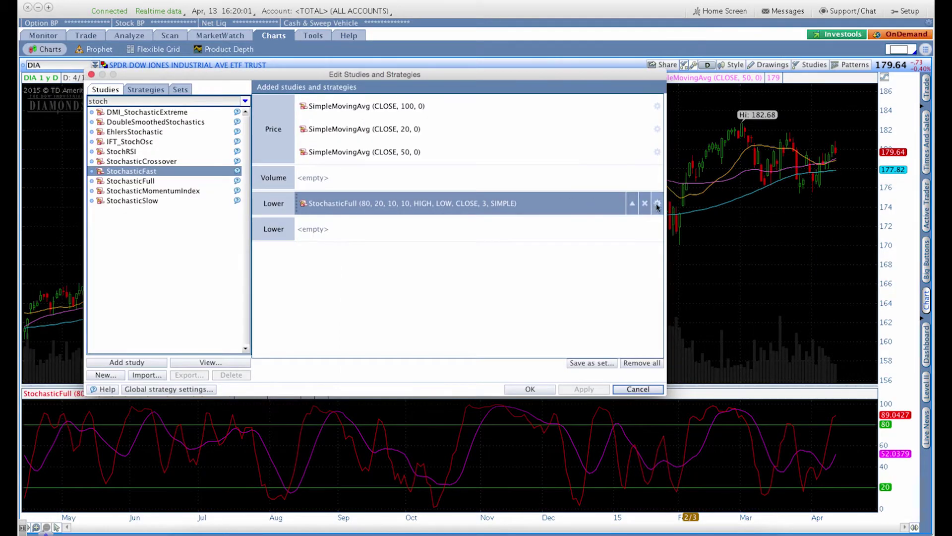
{"action": "left_click", "coordinate": [658, 203]}
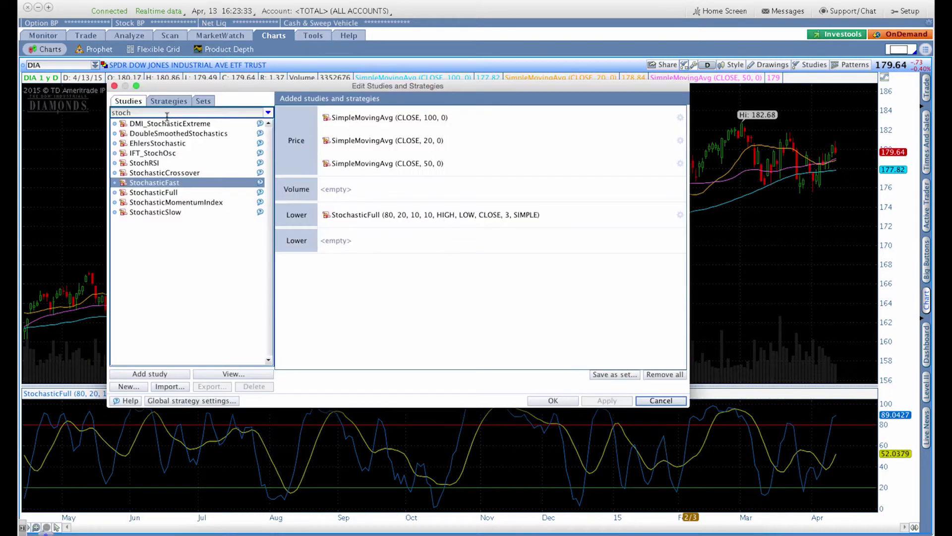
Add DMI (14, WILDERS) below the stochastic and enlarge the price pane
{"action": "triple_click", "coordinate": [167, 113]}
{"action": "key", "text": "BackSpace"}
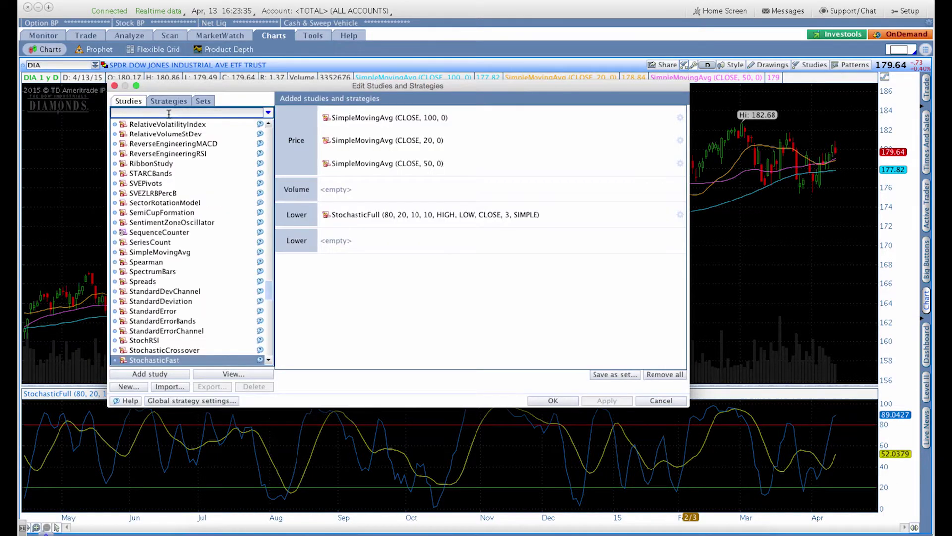
{"action": "type", "text": "macd"}
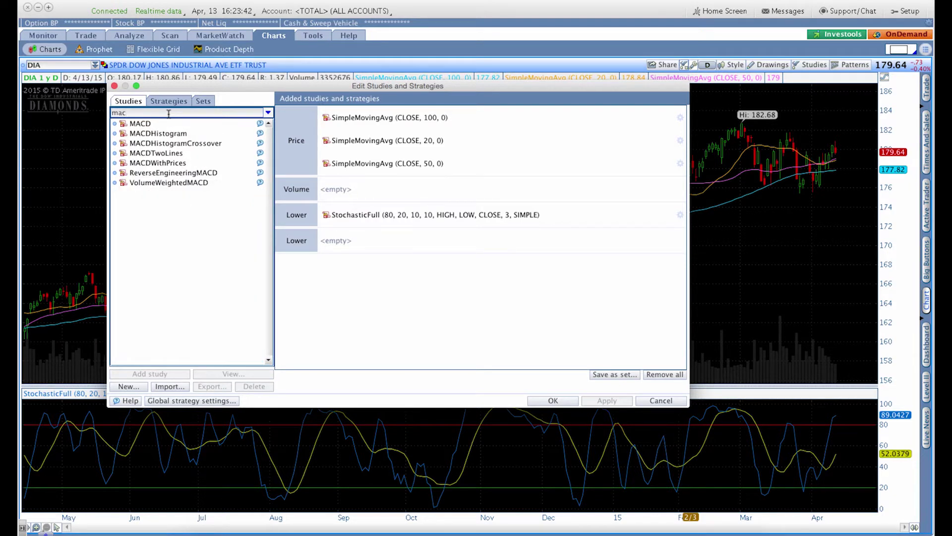
{"action": "key", "text": "BackSpace"}
{"action": "key", "text": "BackSpace"}
{"action": "key", "text": "BackSpace"}
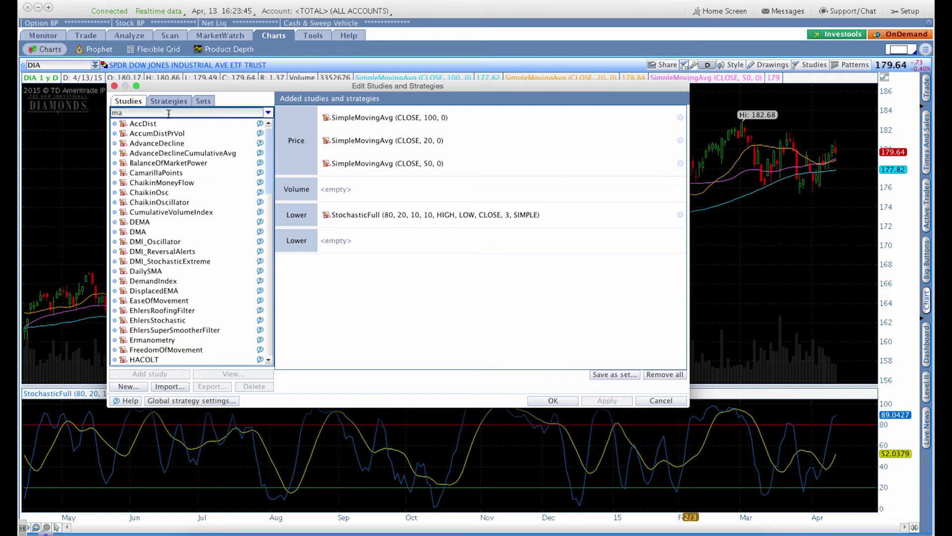
{"action": "type", "text": "dmi"}
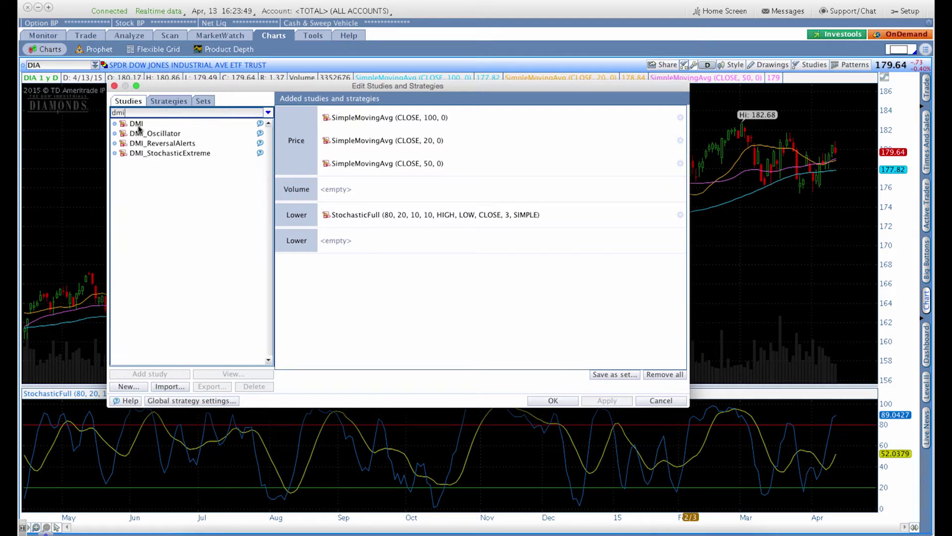
{"action": "double_click", "coordinate": [148, 124]}
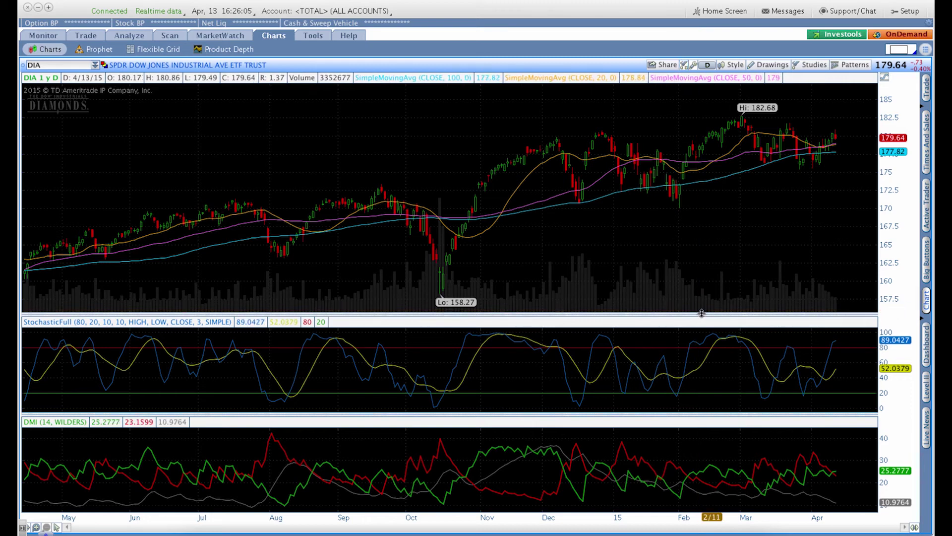
{"action": "left_click_drag", "start_coordinate": [697, 316], "coordinate": [712, 347]}
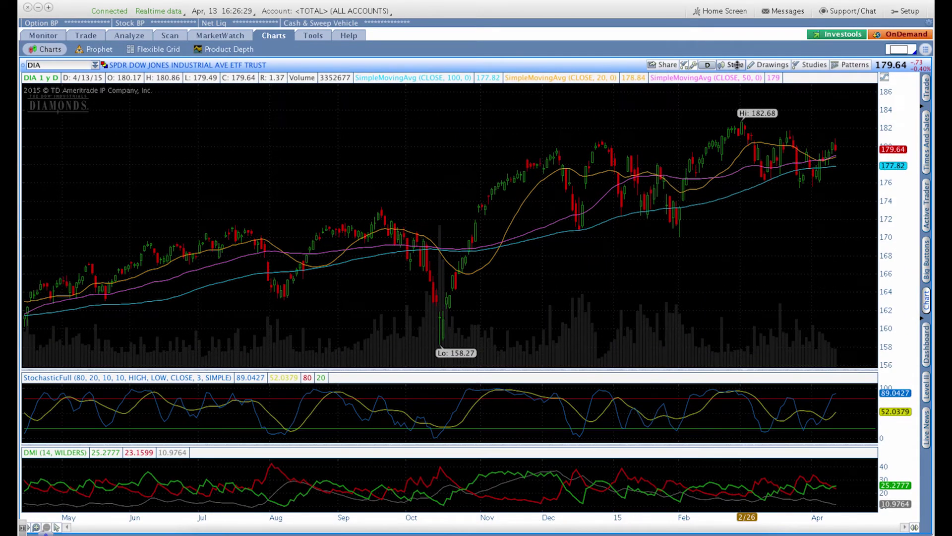
Load the saved study set with 10/30 MAs, DMI and WoodiesCCI onto RUT
{"action": "left_click", "coordinate": [734, 65]}
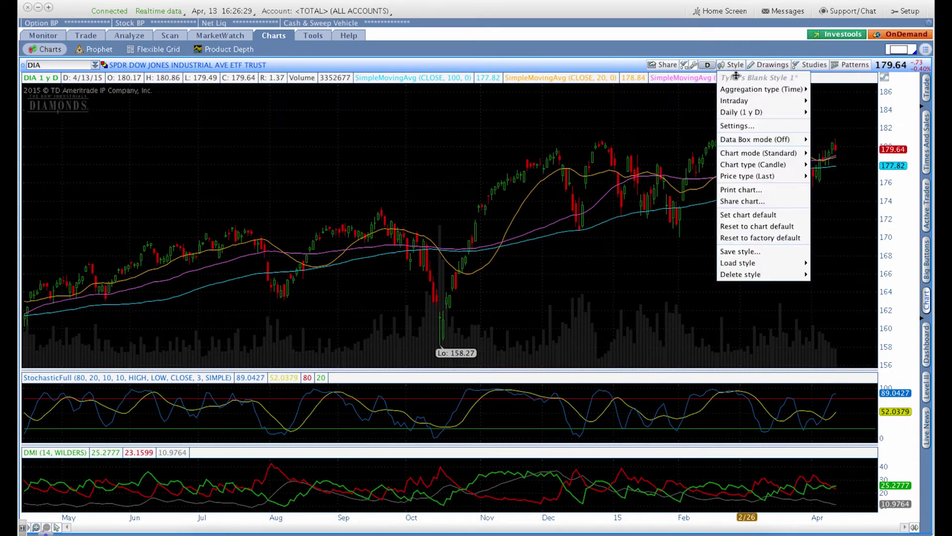
{"action": "left_click", "coordinate": [814, 65]}
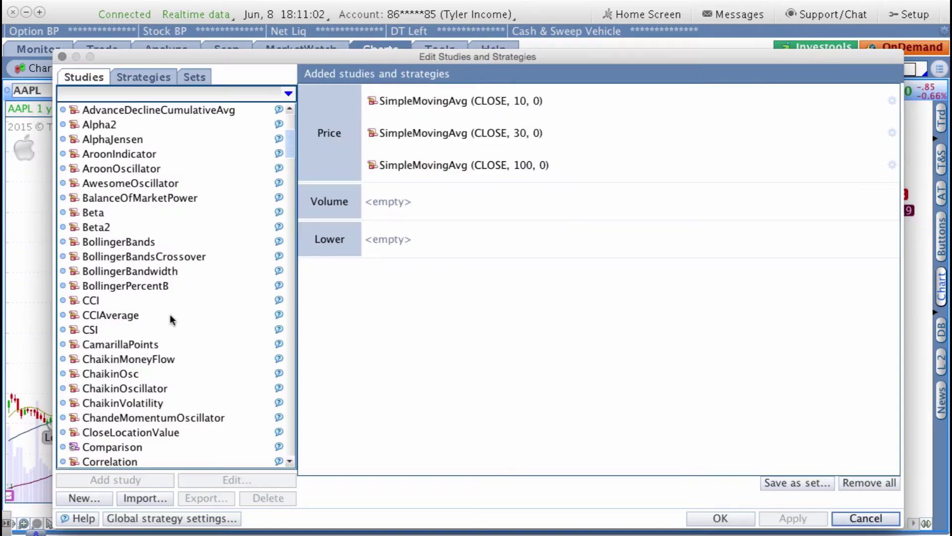
{"action": "scroll", "coordinate": [169, 314], "scroll_direction": "down", "scroll_amount": 5}
{"action": "scroll", "coordinate": [170, 315], "scroll_direction": "down", "scroll_amount": 8}
{"action": "scroll", "coordinate": [170, 342], "scroll_direction": "down", "scroll_amount": 8}
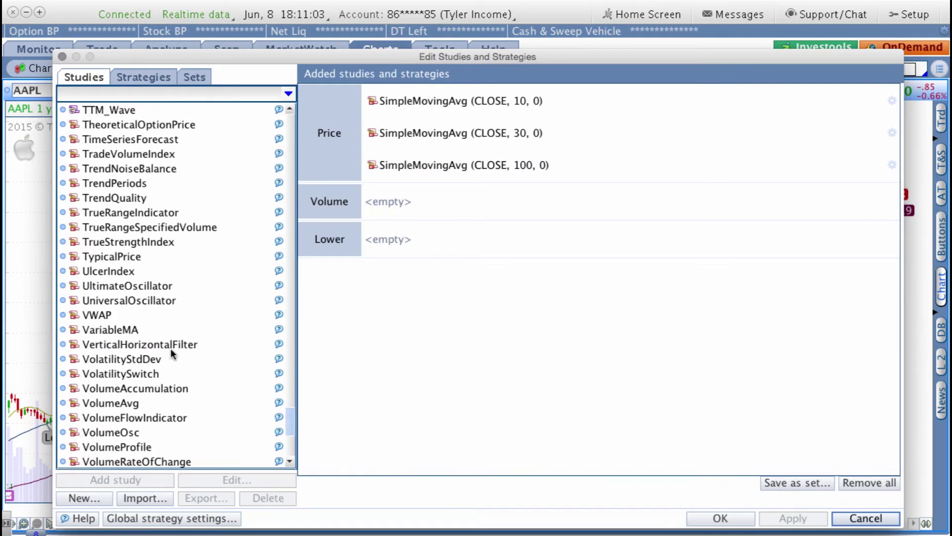
{"action": "scroll", "coordinate": [170, 349], "scroll_direction": "down", "scroll_amount": 5}
Add WoodiesCCI and RSI lower studies to AAPL and open WoodiesCCI's settings
{"action": "double_click", "coordinate": [131, 313]}
{"action": "scroll", "coordinate": [131, 370], "scroll_direction": "up", "scroll_amount": 5}
{"action": "scroll", "coordinate": [132, 370], "scroll_direction": "up", "scroll_amount": 5}
{"action": "scroll", "coordinate": [132, 366], "scroll_direction": "up", "scroll_amount": 5}
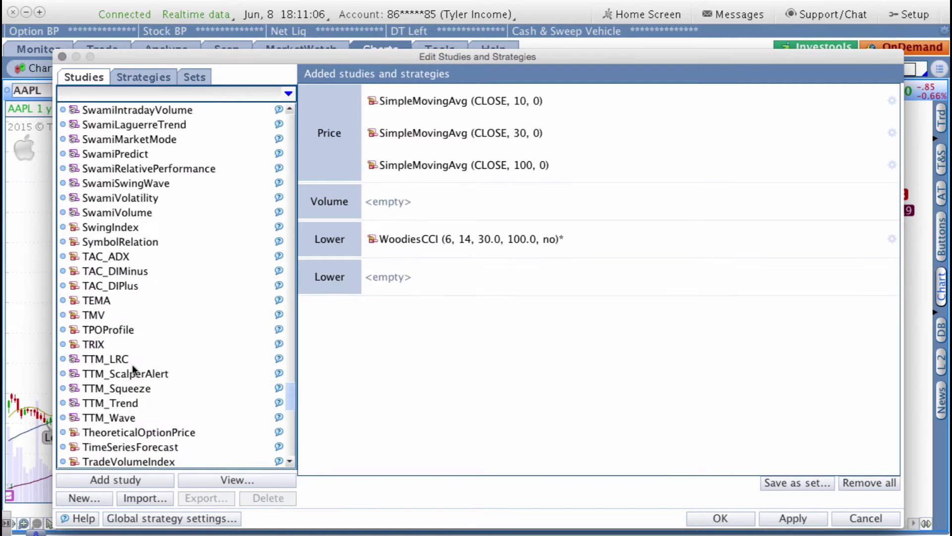
{"action": "left_click", "coordinate": [792, 517]}
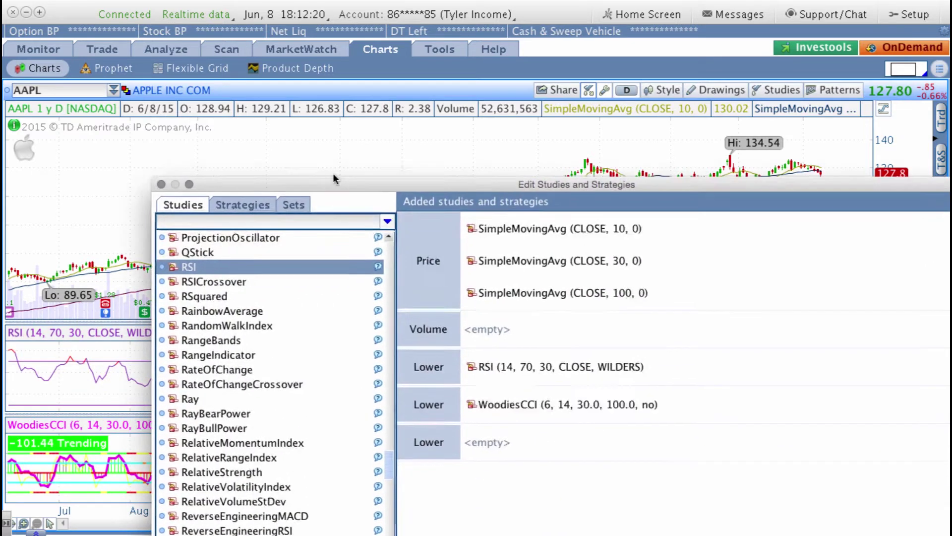
{"action": "left_click_drag", "start_coordinate": [332, 174], "coordinate": [330, 66]}
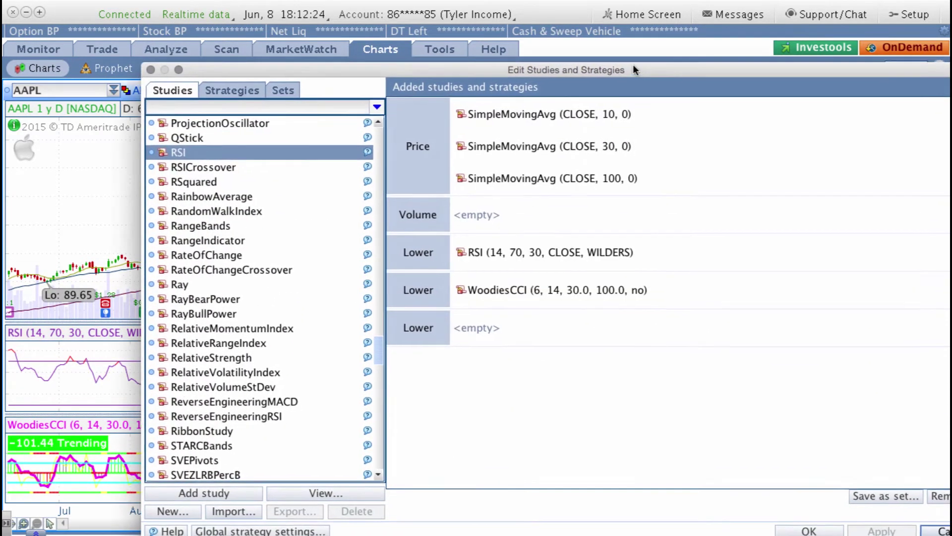
{"action": "left_click_drag", "start_coordinate": [645, 67], "coordinate": [592, 44]}
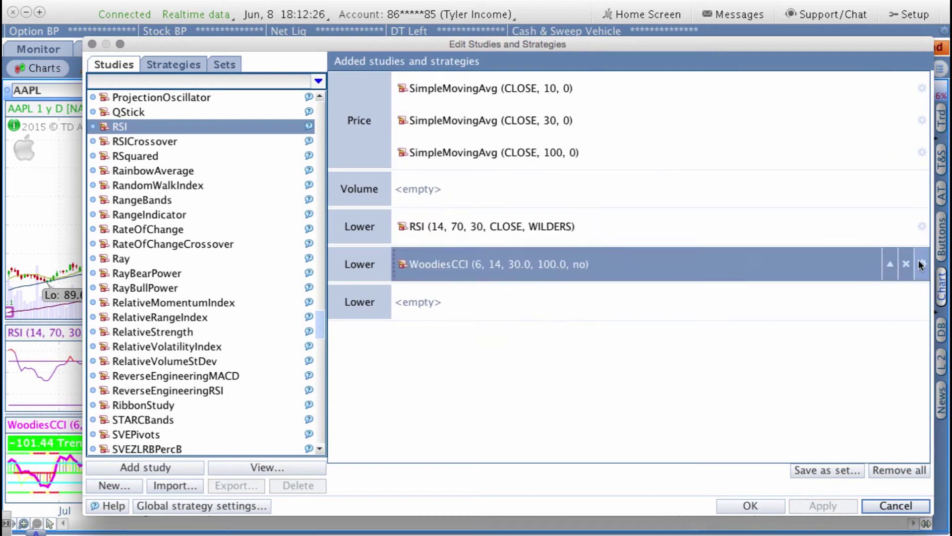
{"action": "left_click", "coordinate": [922, 265]}
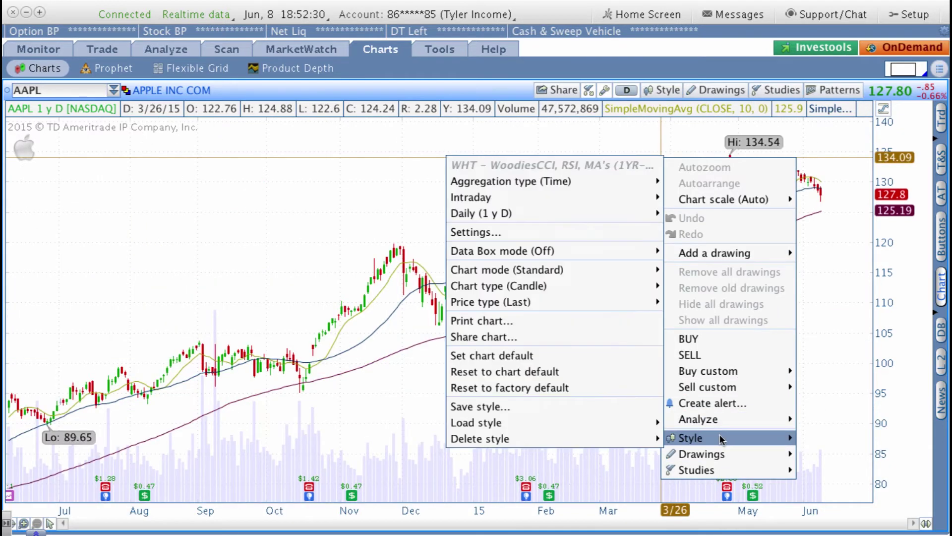
Reset AAPL to chart default, then add BollingerBands and BollingerBandsCrossover studies
{"action": "left_click", "coordinate": [579, 370]}
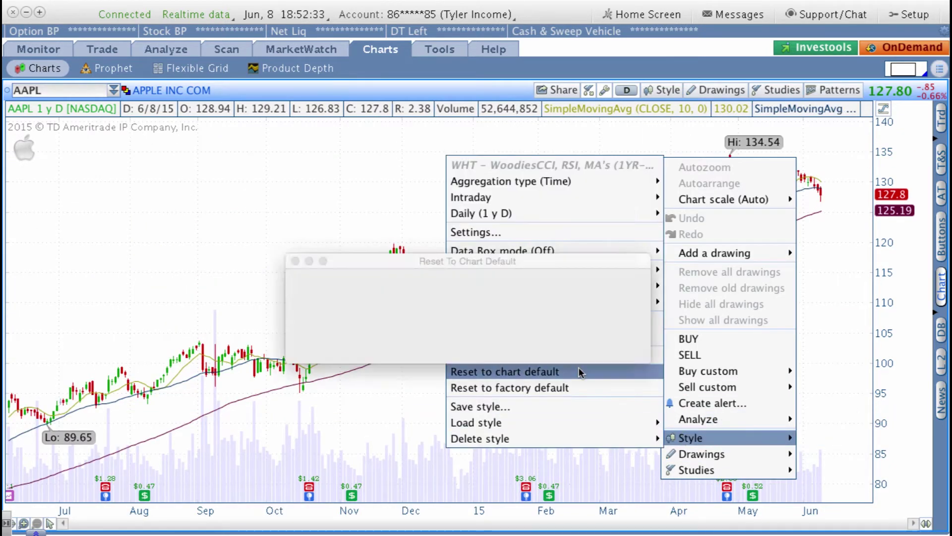
{"action": "left_click", "coordinate": [439, 345]}
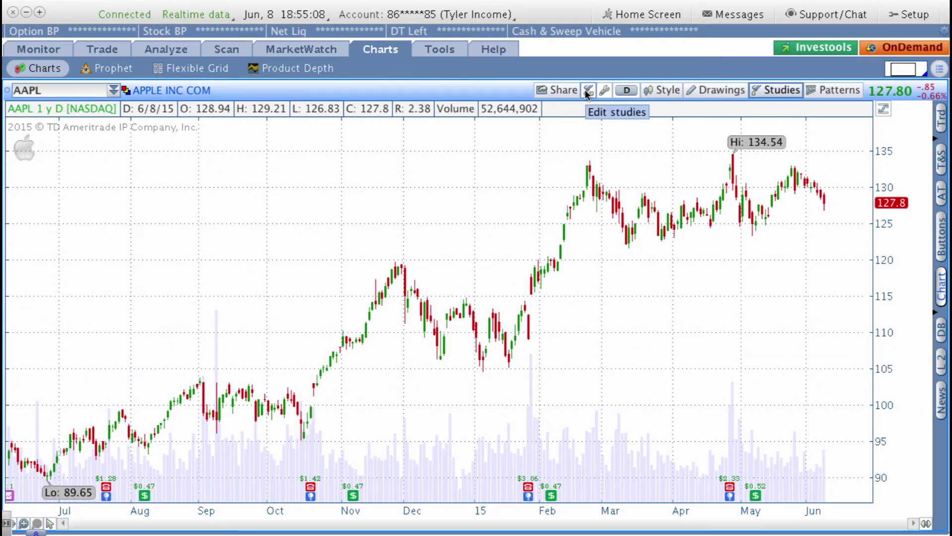
{"action": "left_click", "coordinate": [588, 90]}
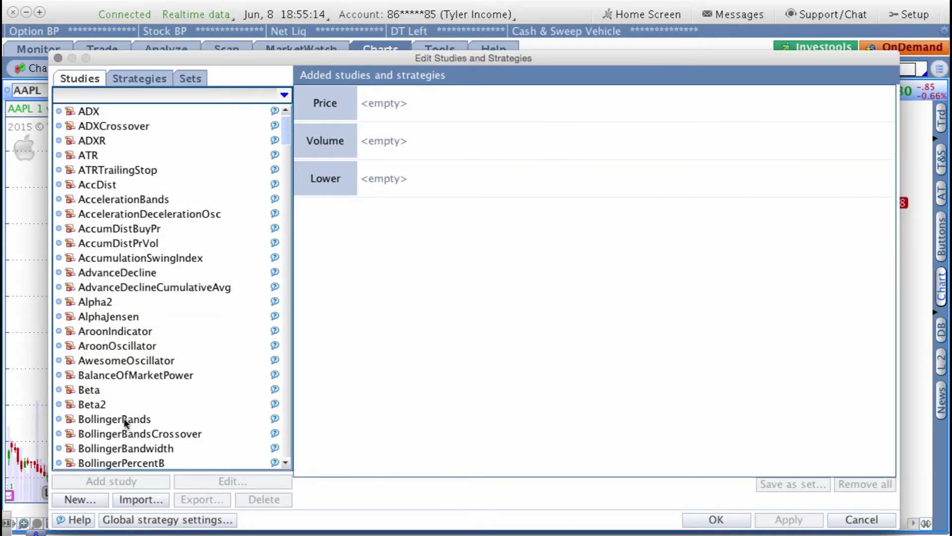
{"action": "left_click", "coordinate": [124, 418]}
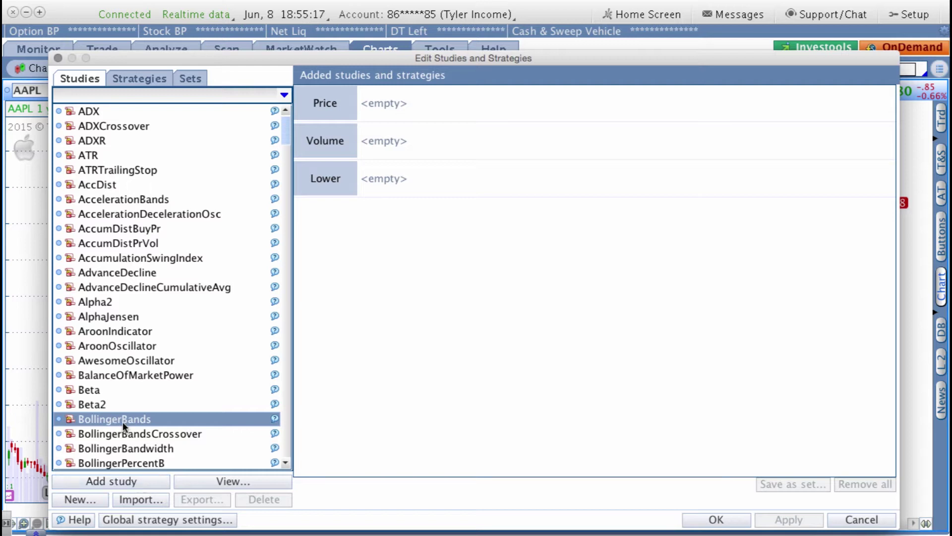
{"action": "left_click", "coordinate": [119, 480]}
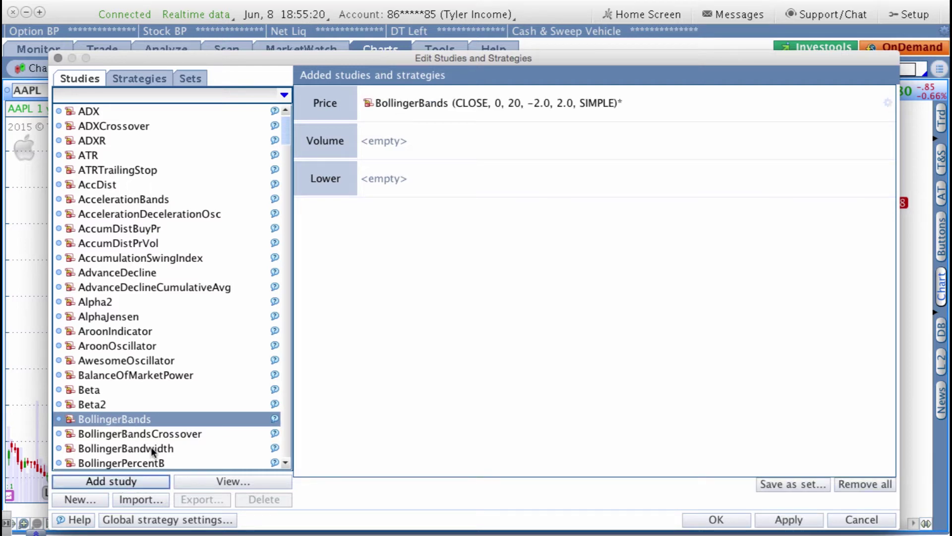
{"action": "left_click", "coordinate": [154, 434]}
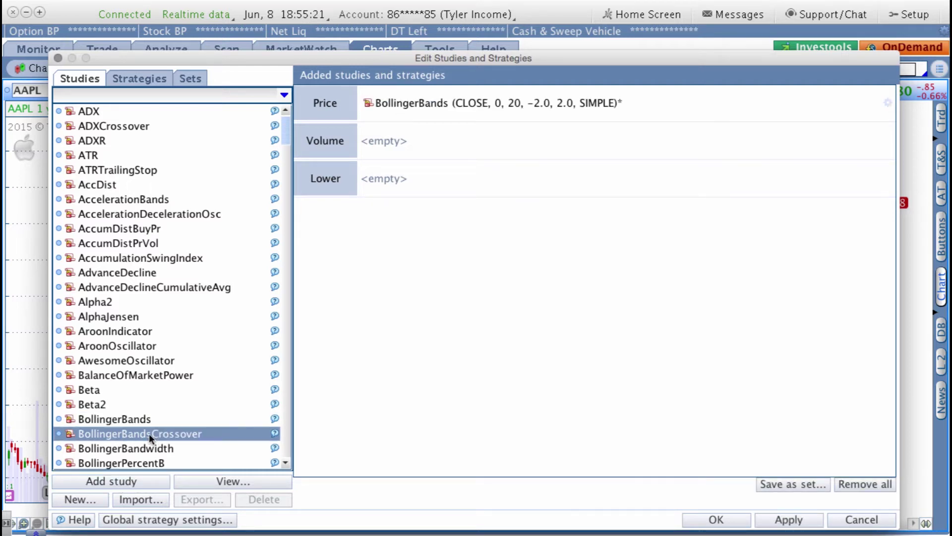
{"action": "left_click", "coordinate": [143, 478]}
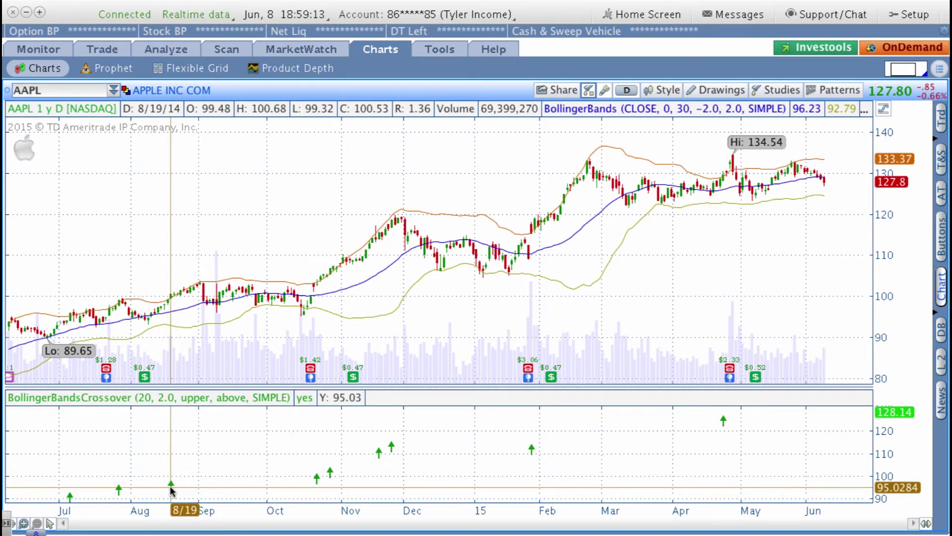
Add BollingerBandwidth and MACD lower panes to AAPL and close the study editor
{"action": "double_click", "coordinate": [318, 479]}
{"action": "left_click", "coordinate": [157, 338]}
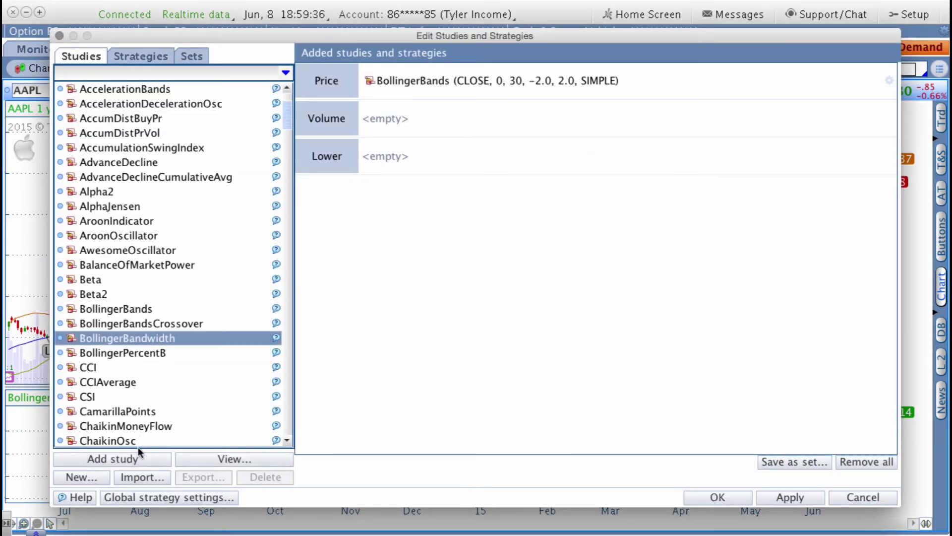
{"action": "left_click", "coordinate": [113, 459]}
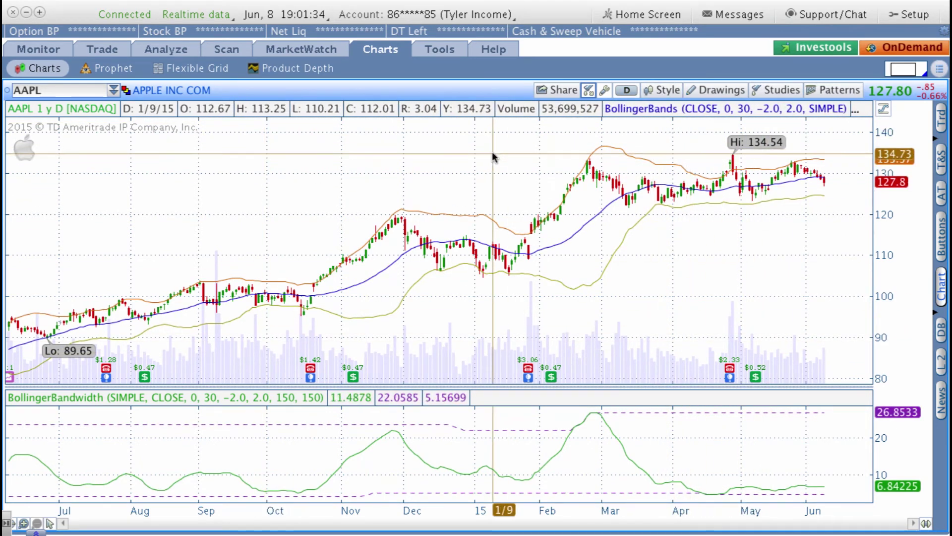
{"action": "left_click", "coordinate": [625, 109]}
{"action": "scroll", "coordinate": [230, 262], "scroll_direction": "down", "scroll_amount": 5}
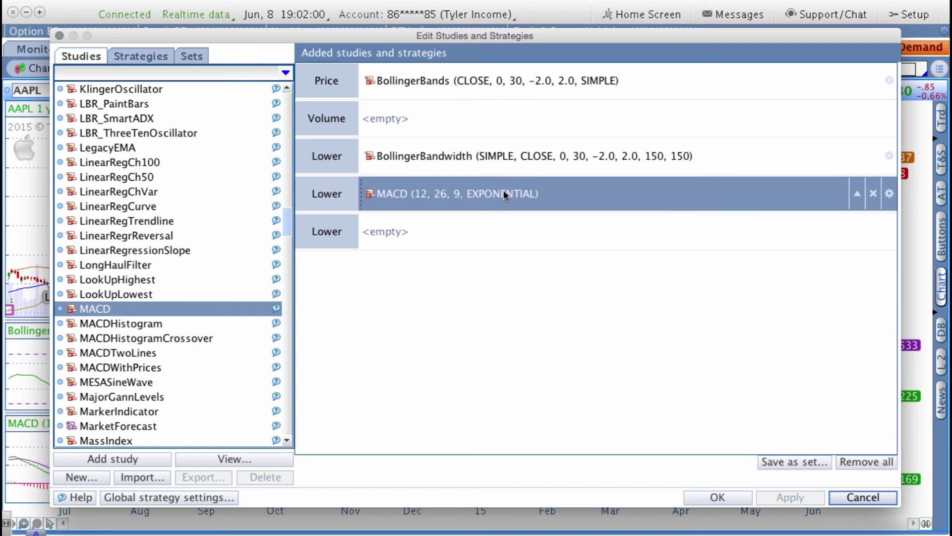
{"action": "key", "text": "Escape"}
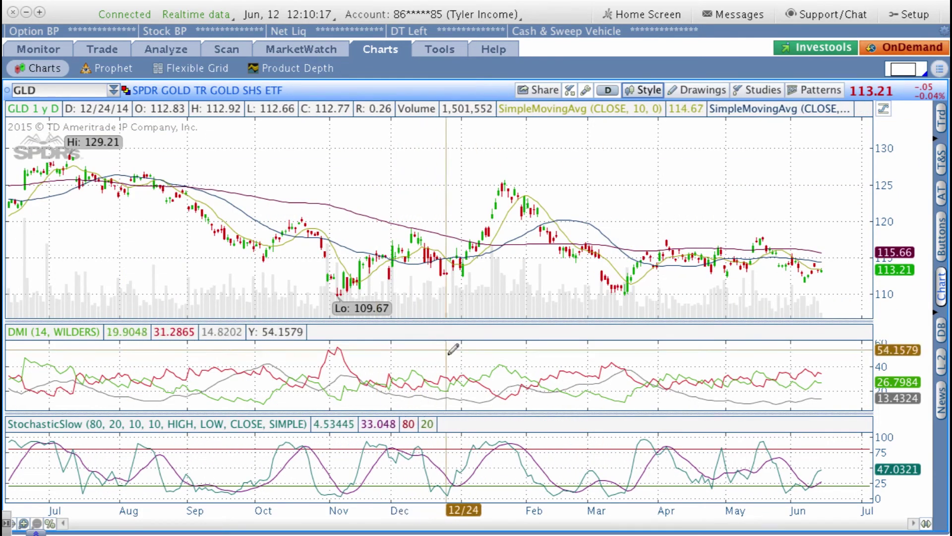
Select the DMI study and switch the chart symbol from GLD to QQQ
{"action": "left_click", "coordinate": [420, 392]}
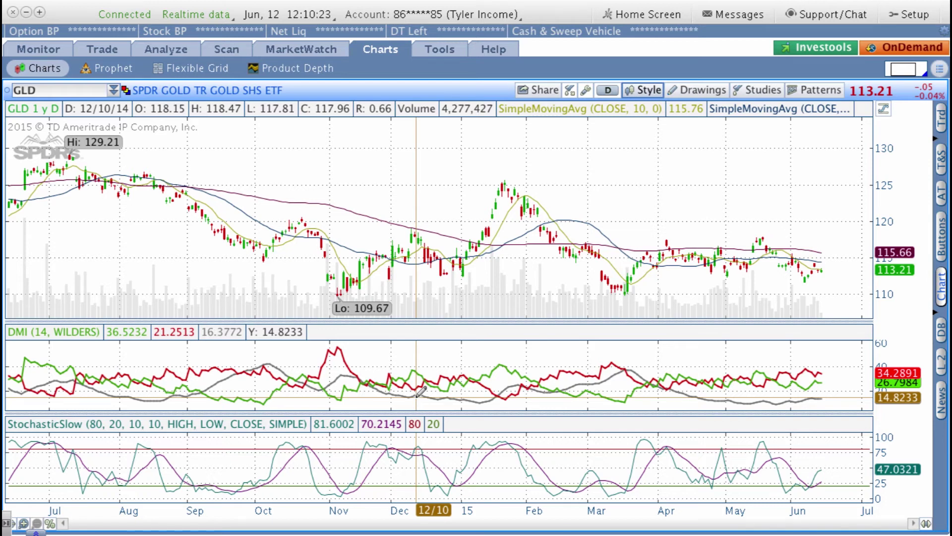
{"action": "left_click", "coordinate": [45, 90]}
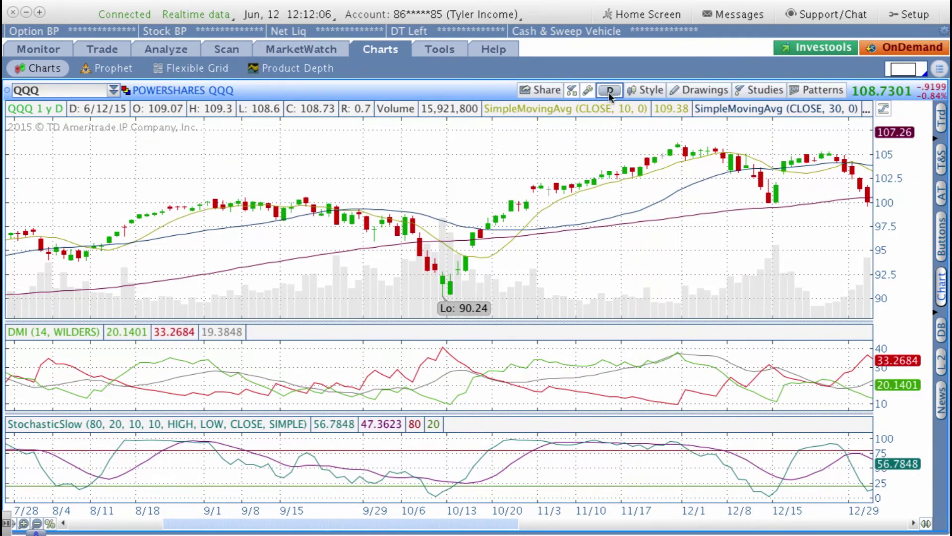
Open the quick time-frame list to pick 5 Y : D for the QQQ chart
{"action": "left_click", "coordinate": [608, 92]}
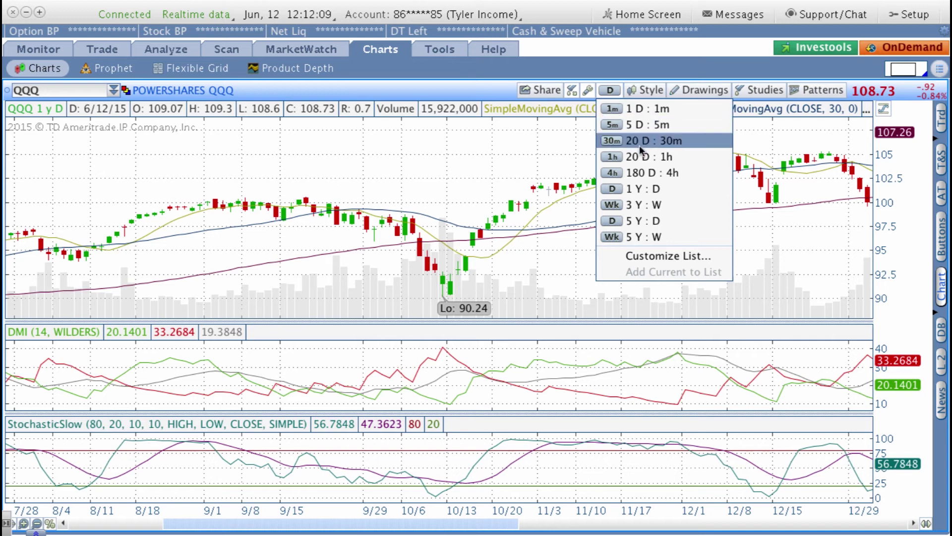